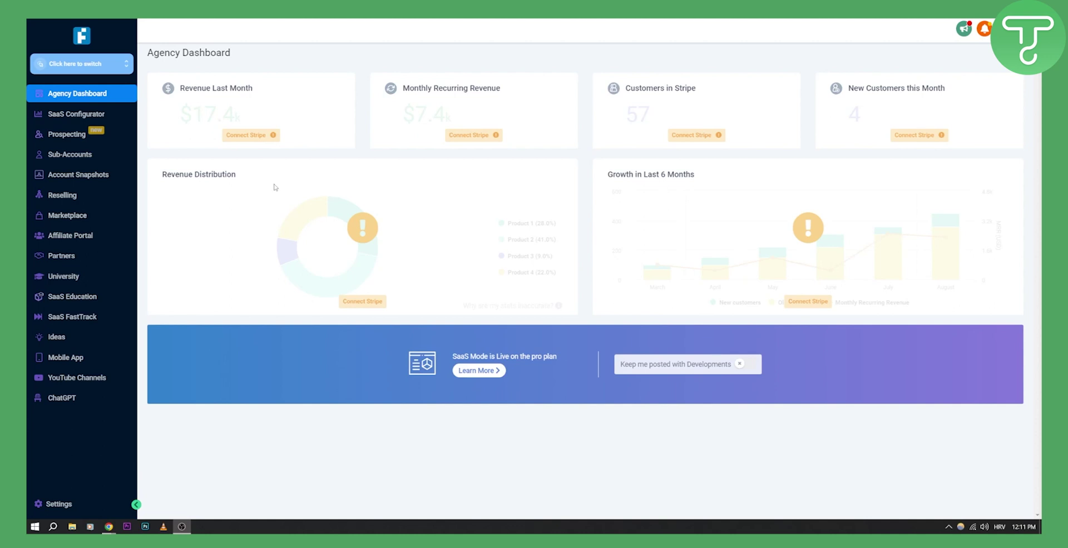
# Switch over to the ROHO Data website and scroll through the page.
pyautogui.hotkey('alt', 'Tab')
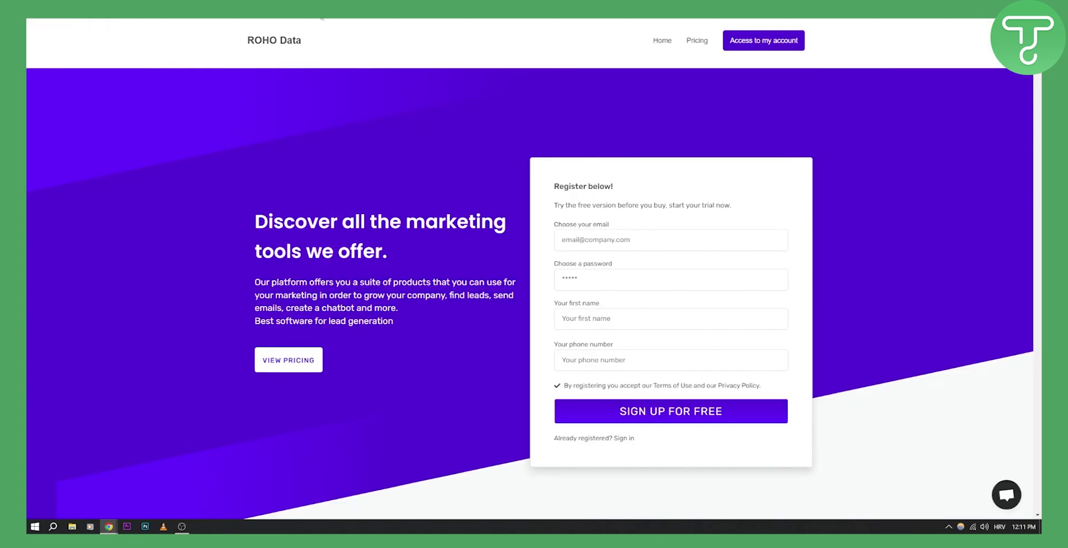
pyautogui.scroll(-2, 253, 114)
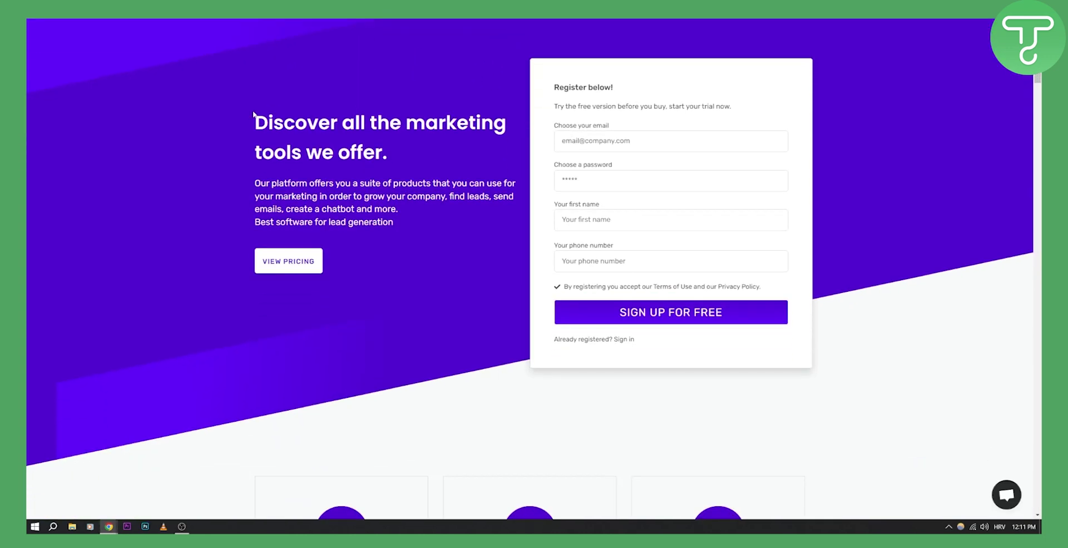
pyautogui.scroll(1, 253, 114)
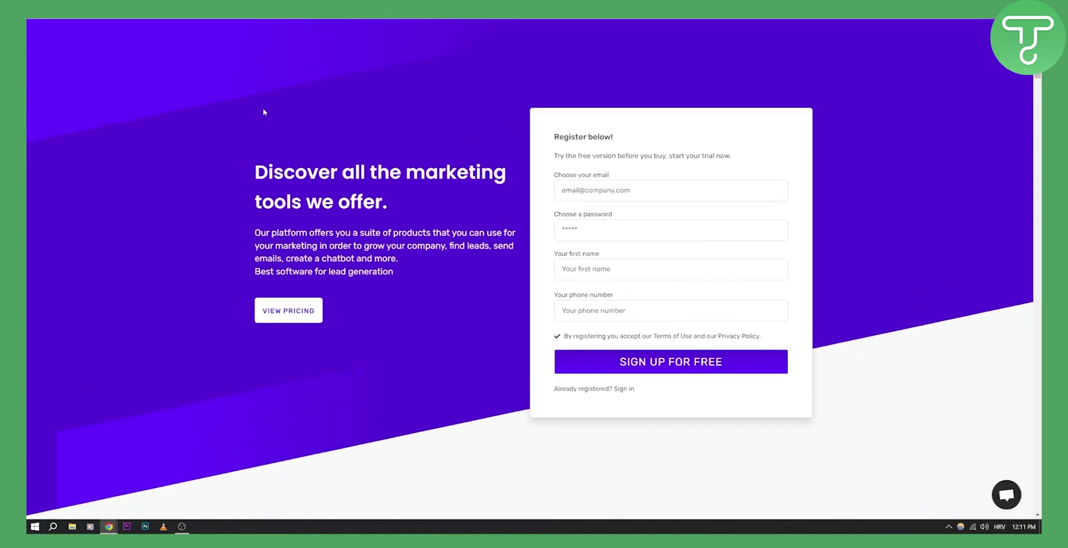
pyautogui.scroll(1, 334, 108)
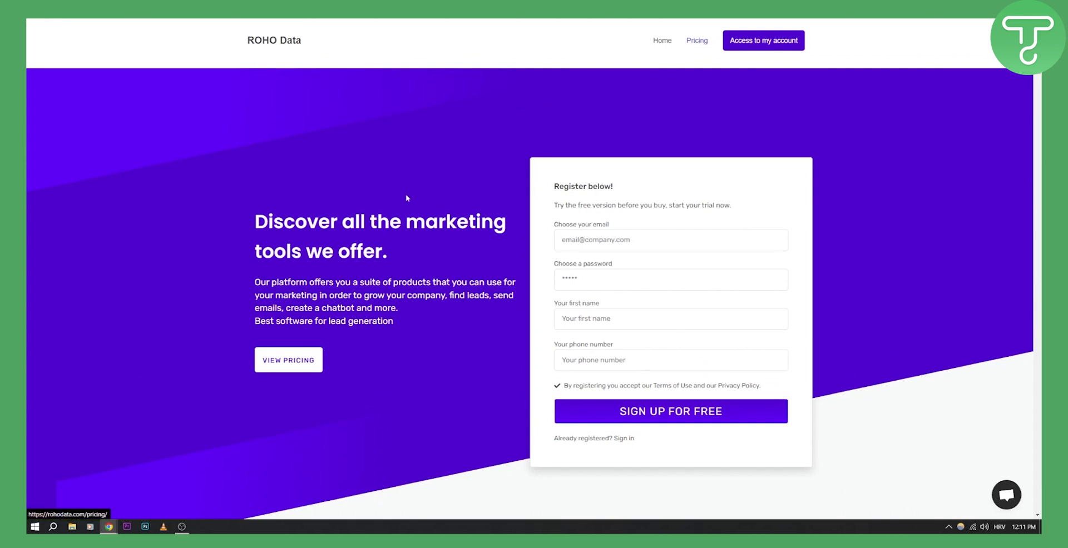
pyautogui.scroll(-3, 401, 148)
pyautogui.scroll(-6, 401, 148)
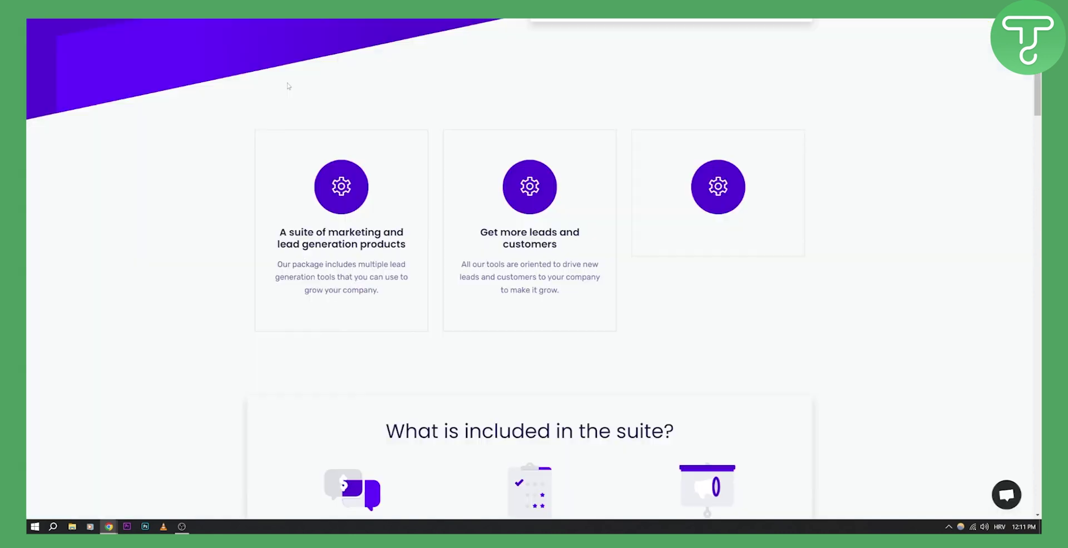
pyautogui.scroll(1, 233, 87)
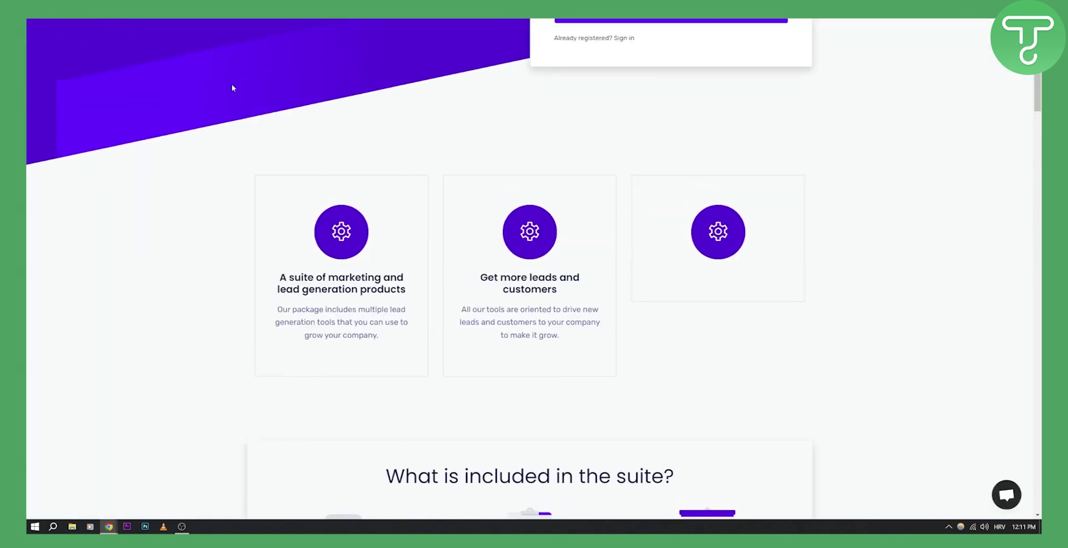
pyautogui.scroll(5, 233, 88)
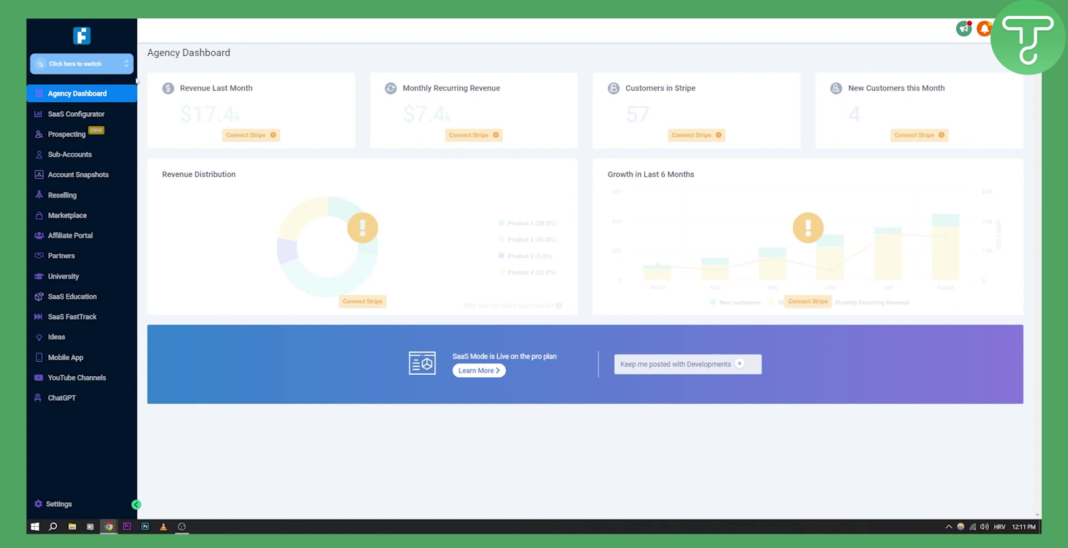
# Switch into the Gold's Gym sub-account and start a contact import from its Contacts page.
pyautogui.click(114, 67)
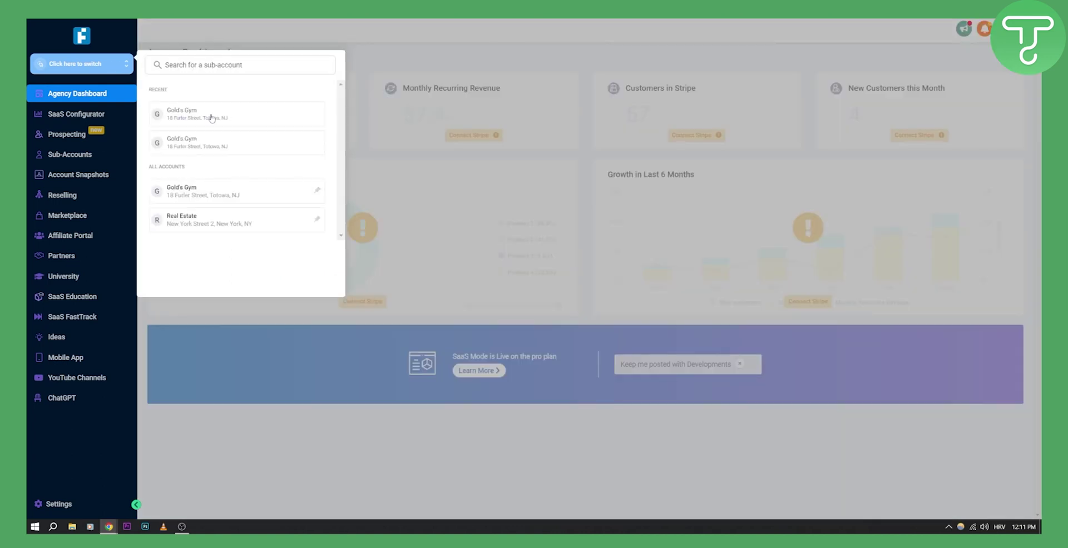
pyautogui.click(212, 118)
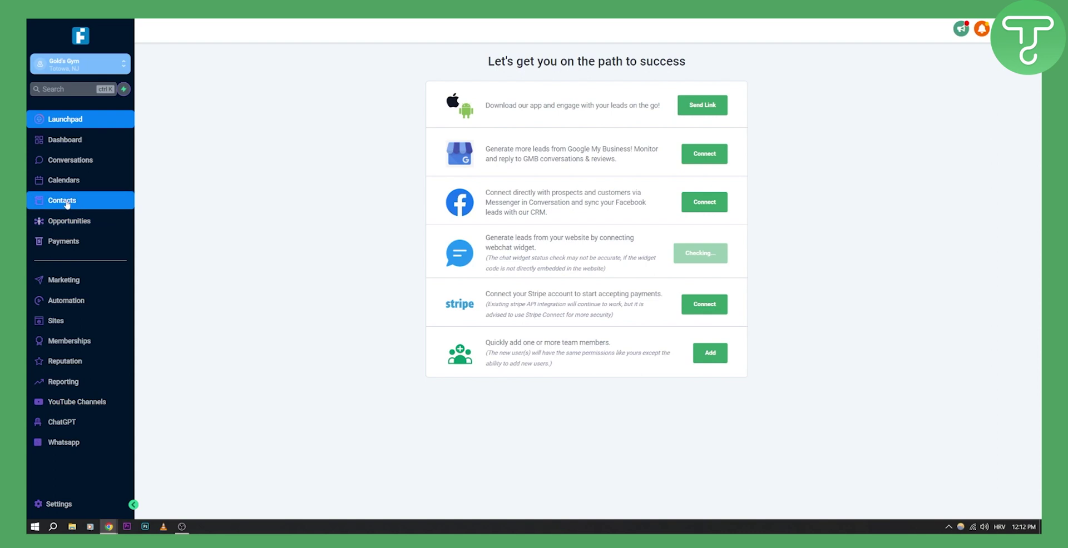
pyautogui.click(111, 205)
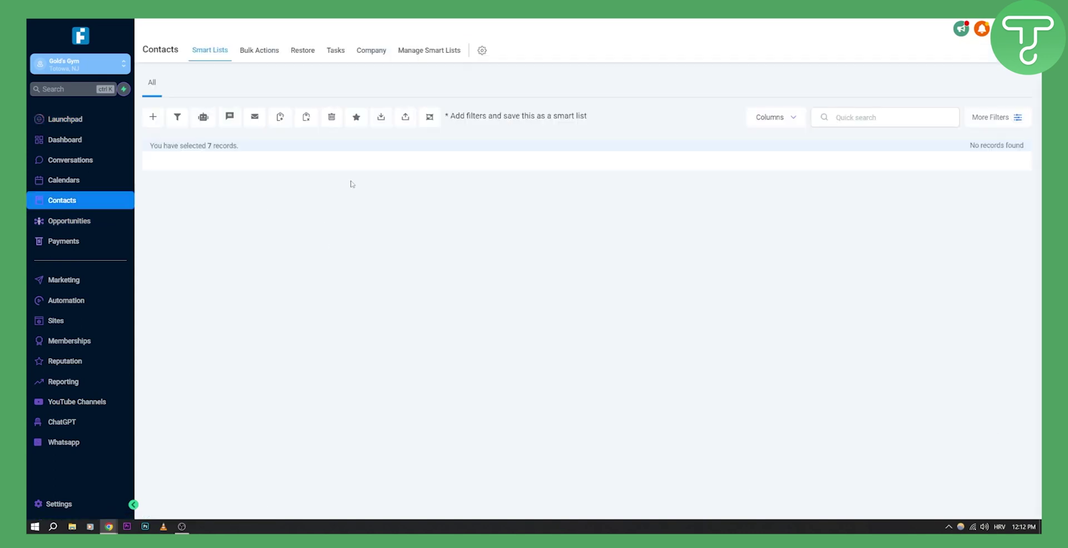
pyautogui.click(406, 120)
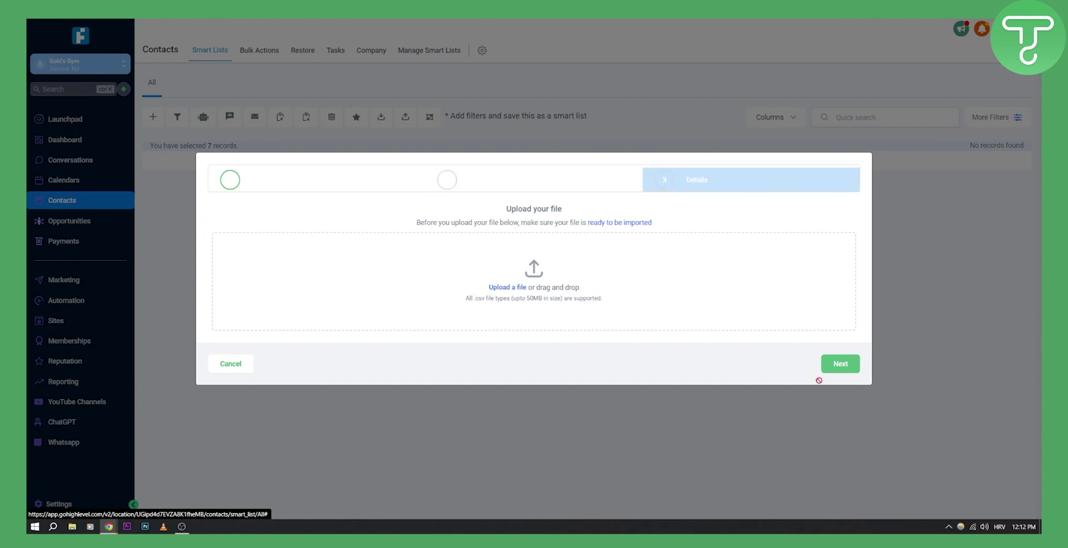
# Cancel the contact file upload and go to the Automation workflow list.
pyautogui.click(229, 364)
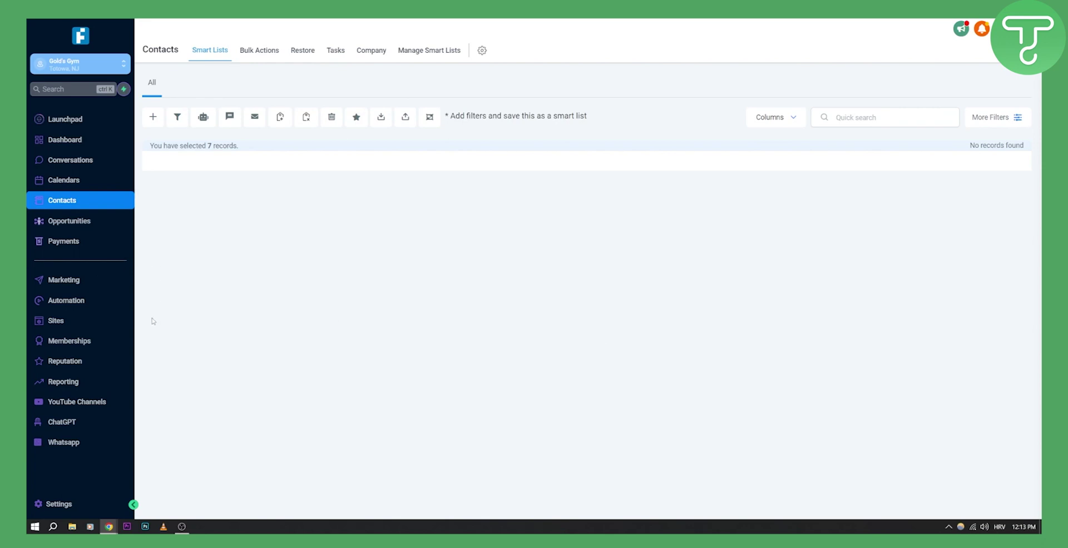
pyautogui.click(76, 303)
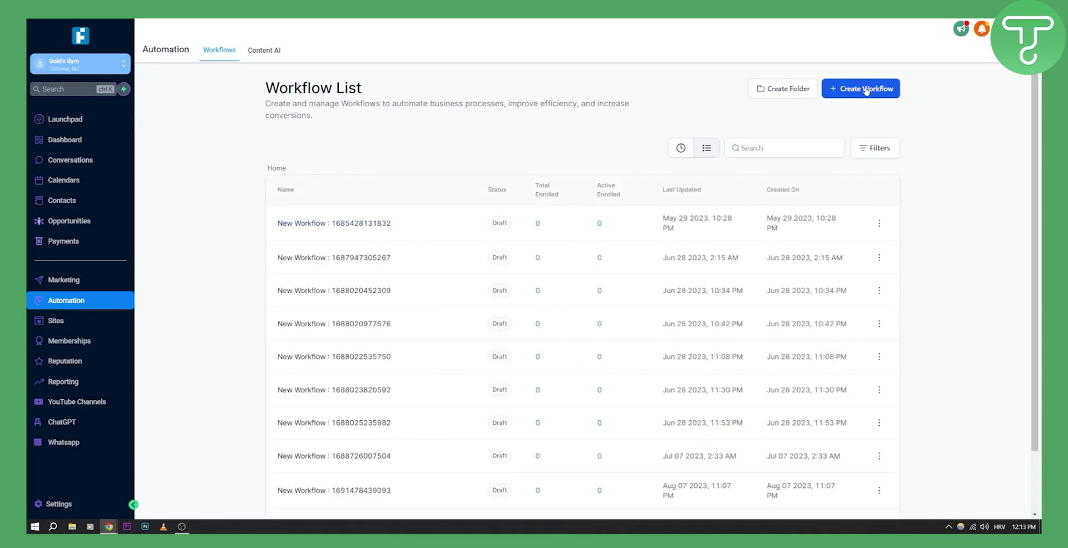
pyautogui.click(859, 91)
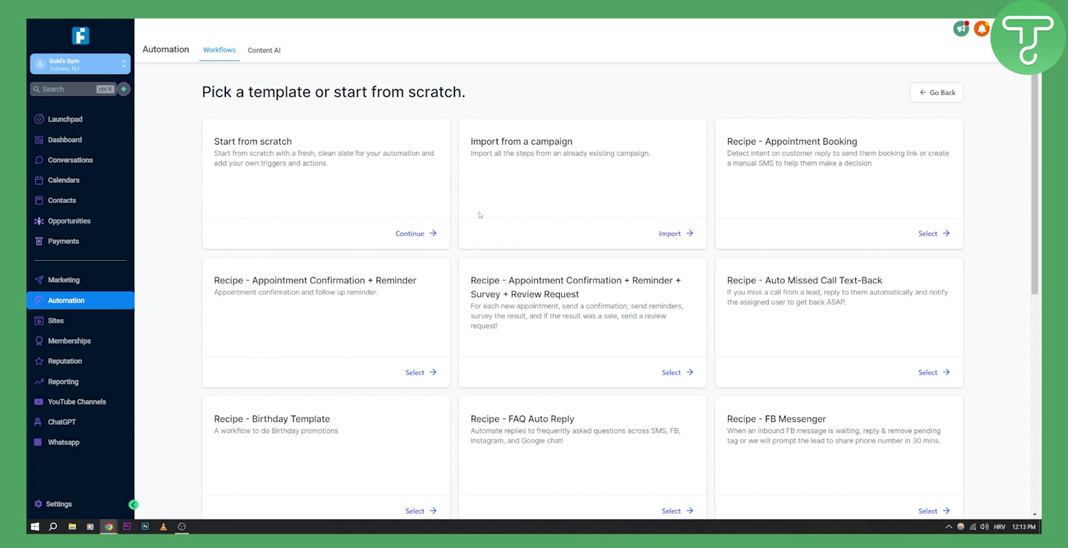
pyautogui.click(416, 233)
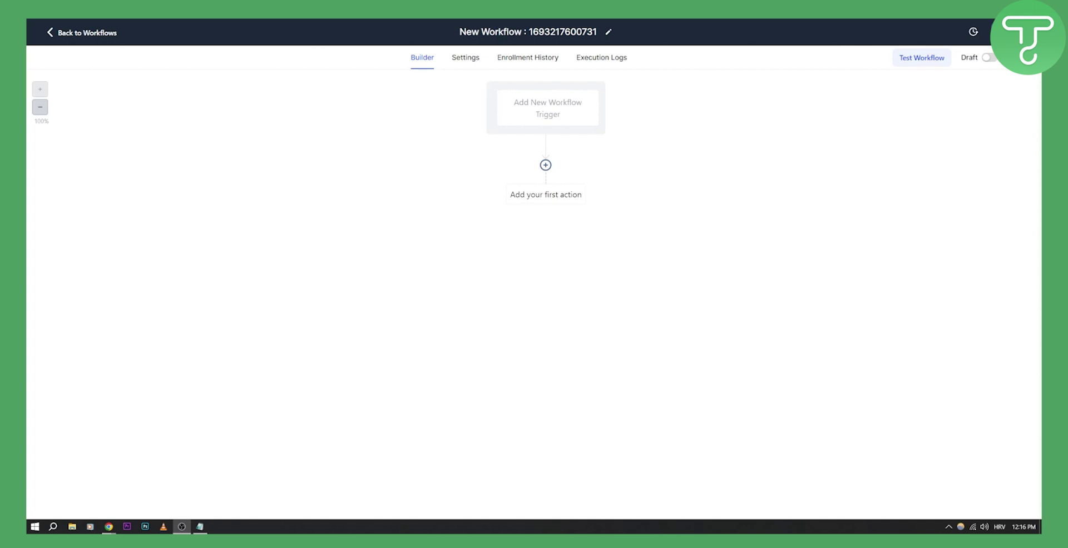
# Choose Contact Tag as the workflow trigger and add a Tag Added filter.
pyautogui.click(552, 108)
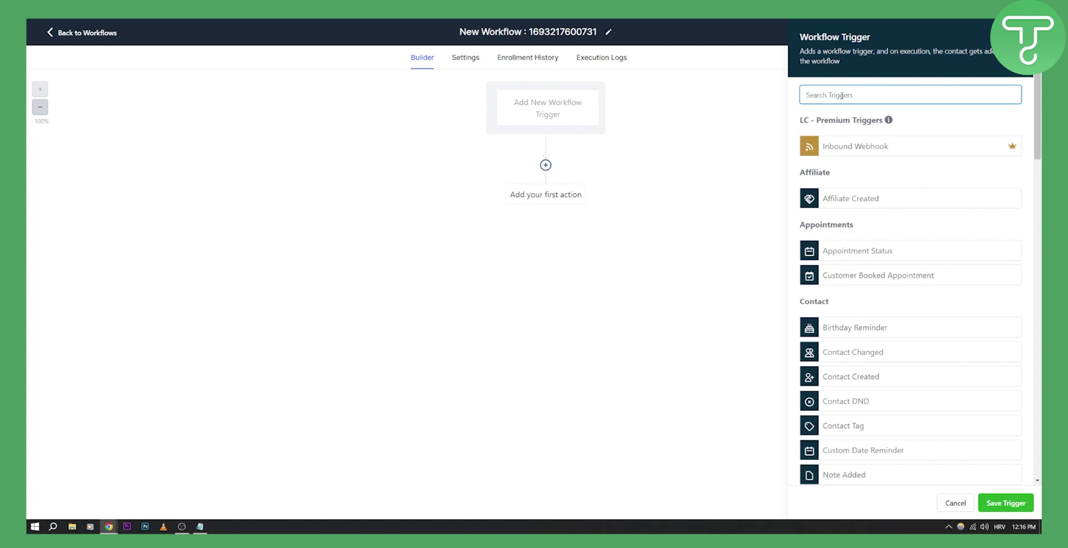
pyautogui.write('contact')
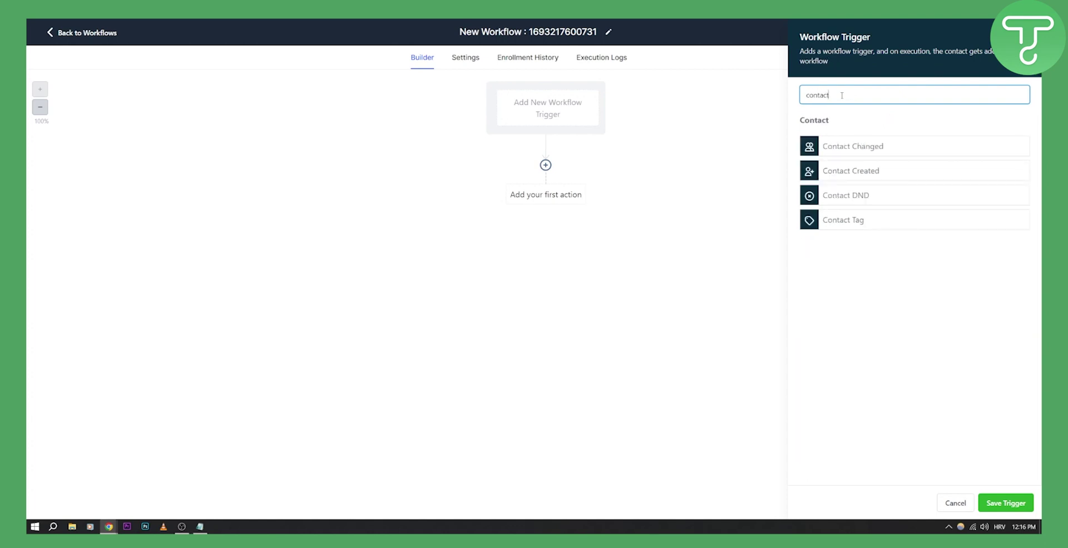
pyautogui.click(862, 223)
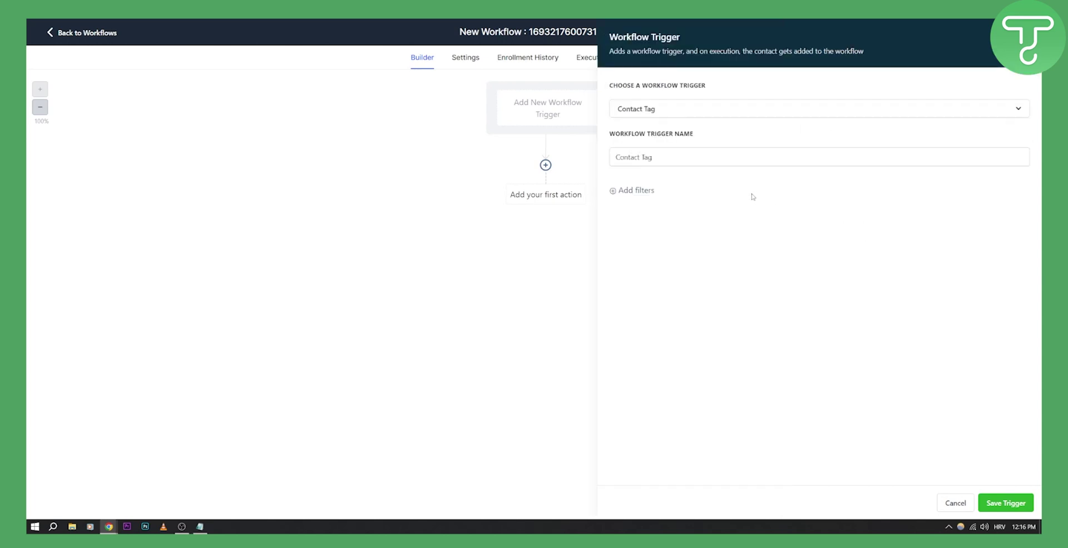
pyautogui.click(633, 190)
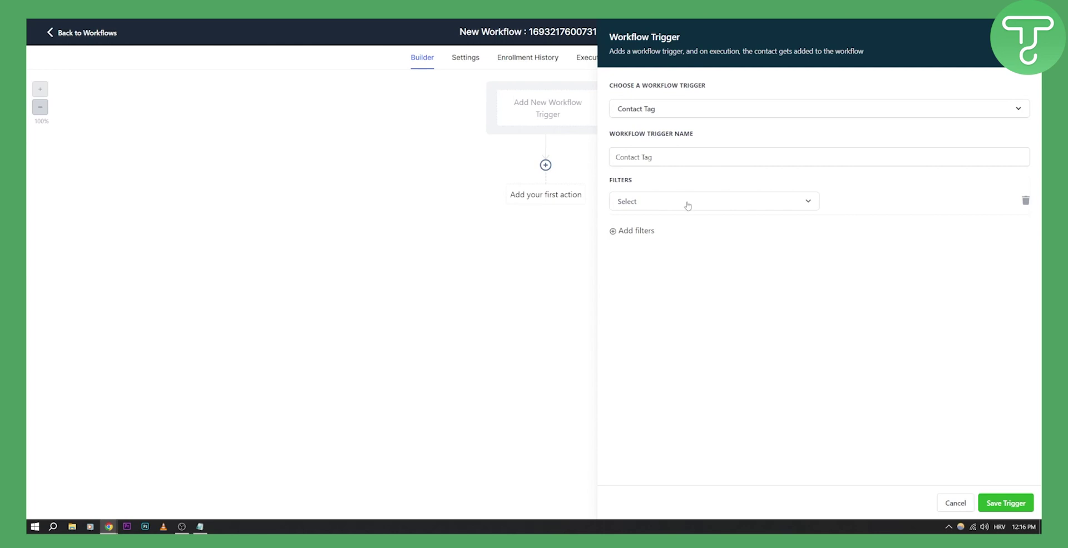
pyautogui.click(688, 205)
pyautogui.click(648, 270)
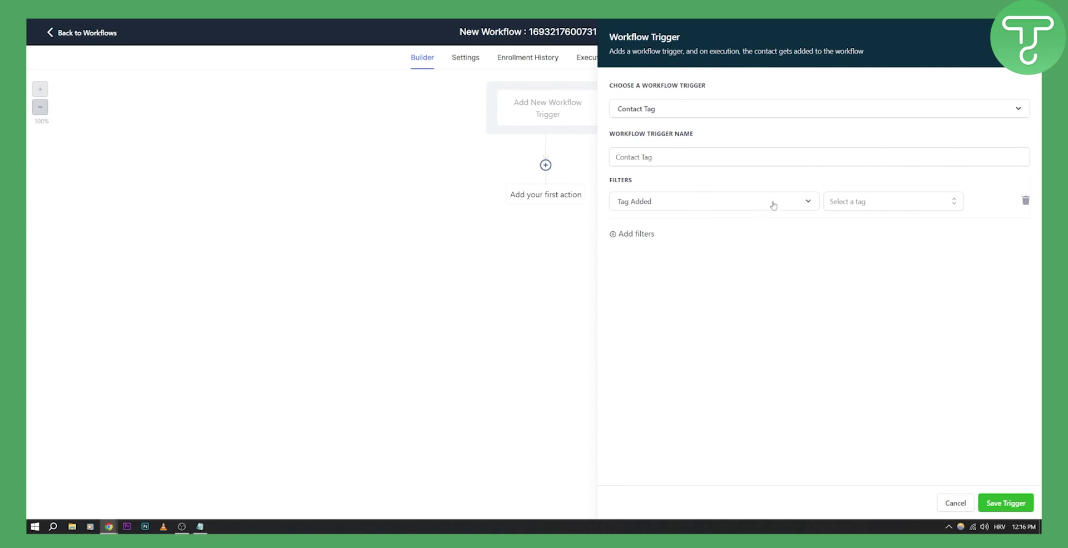
# Create the 'voicemail' tag as the filter value and save the trigger.
pyautogui.click(860, 203)
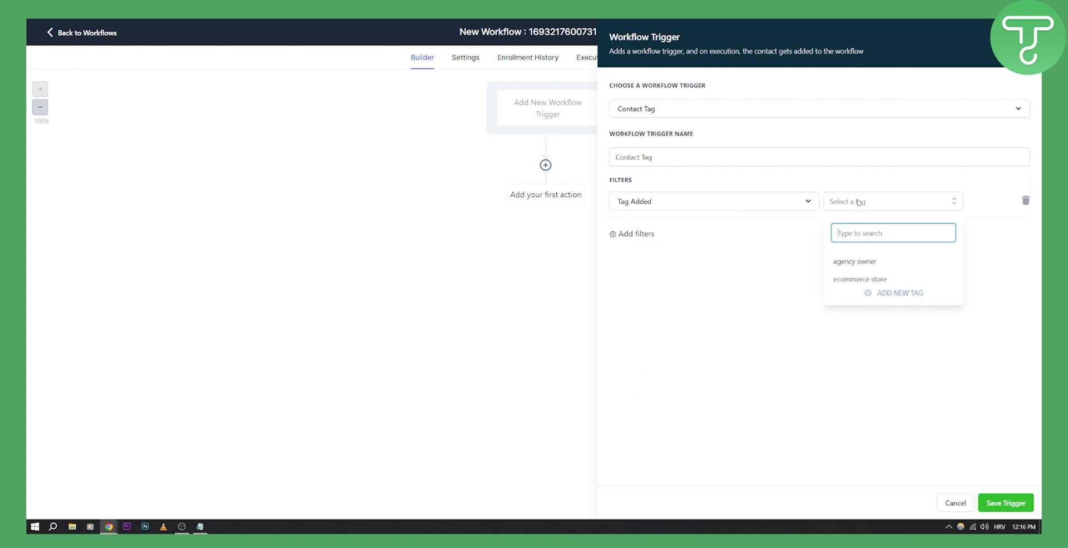
pyautogui.click(866, 232)
pyautogui.write('voicemail')
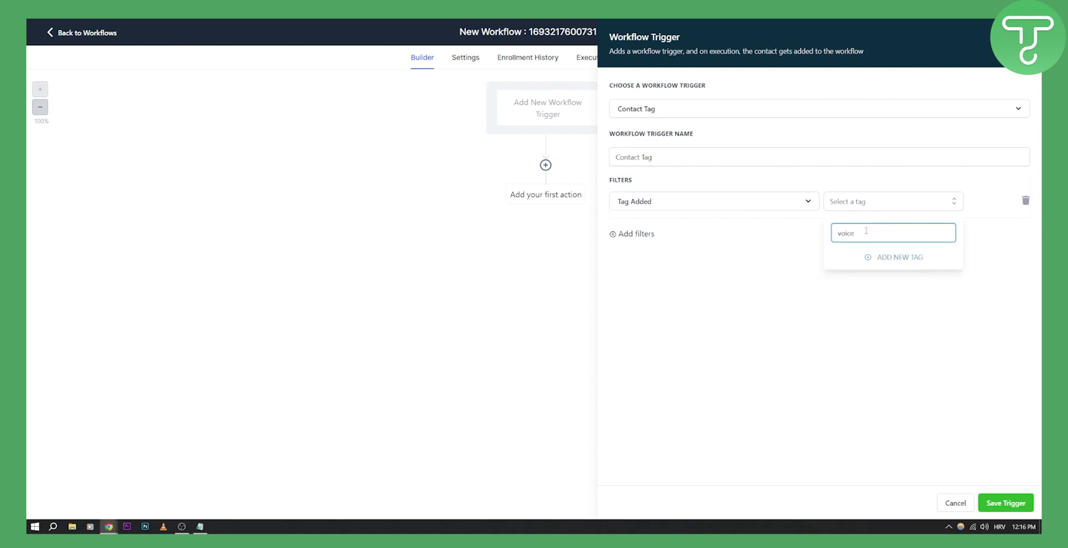
pyautogui.click(914, 257)
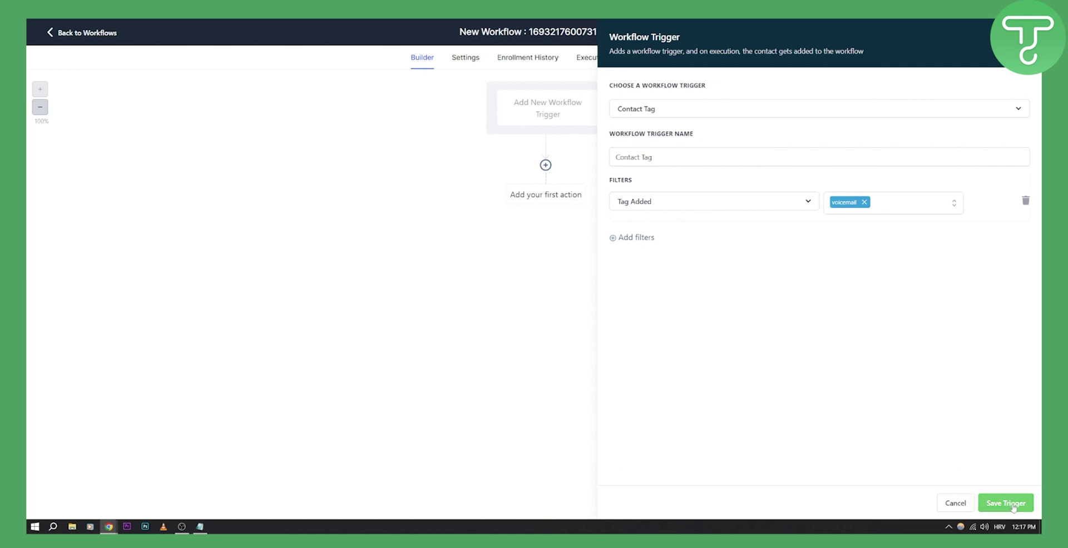
pyautogui.click(1010, 504)
pyautogui.click(546, 181)
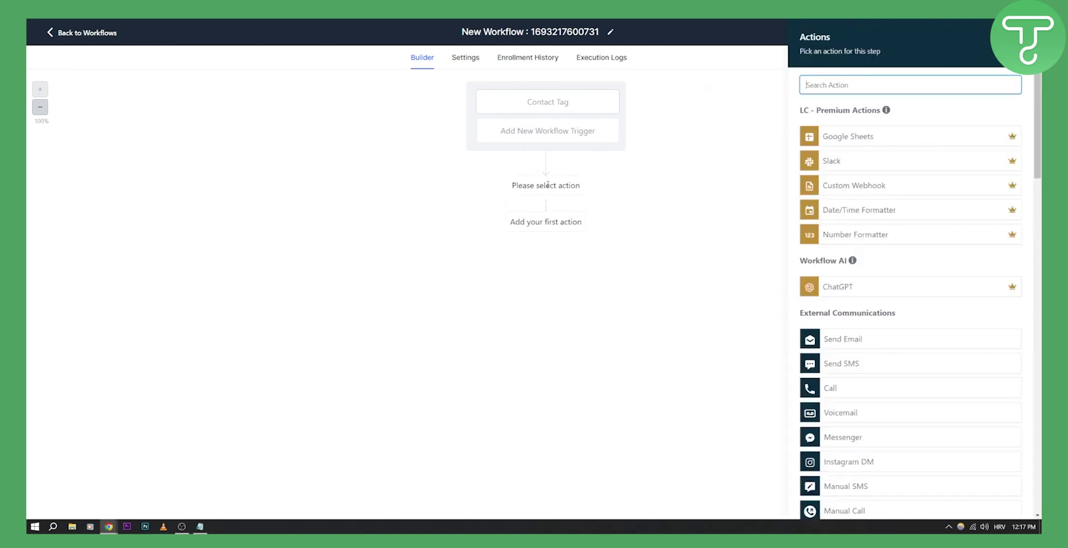
pyautogui.write('voice')
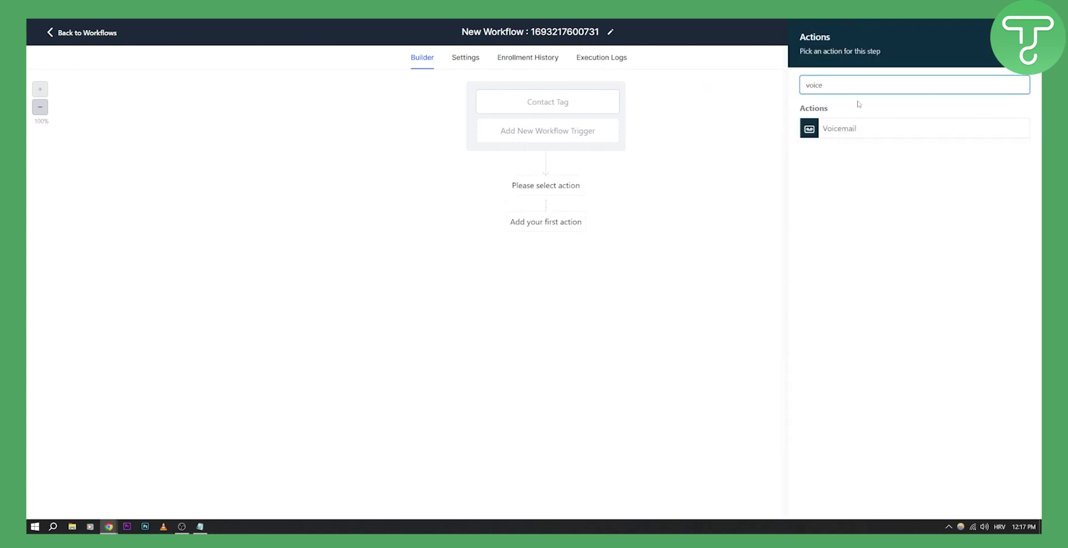
pyautogui.click(867, 138)
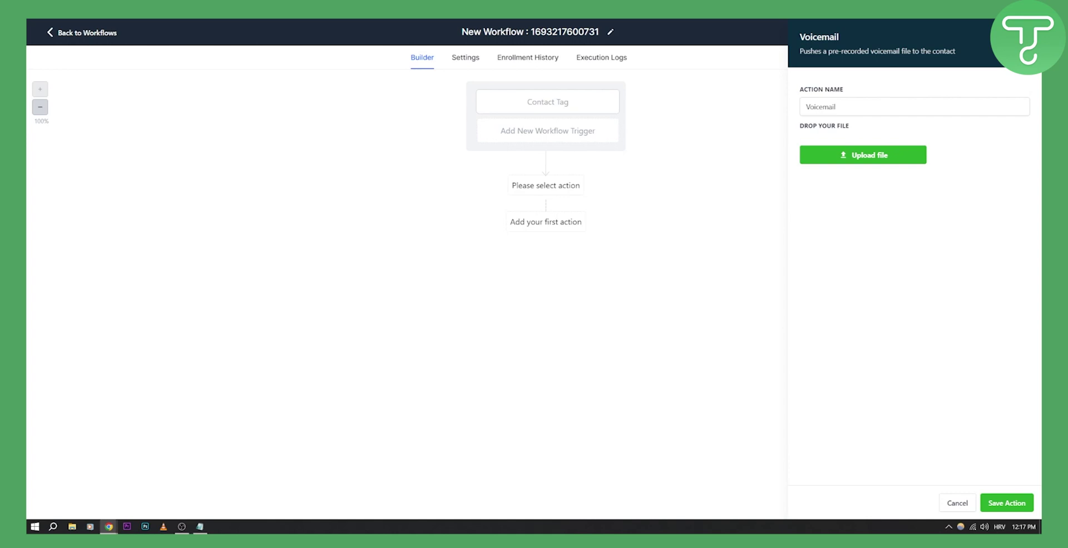
pyautogui.hotkey('alt', 'Tab')
pyautogui.click(1007, 503)
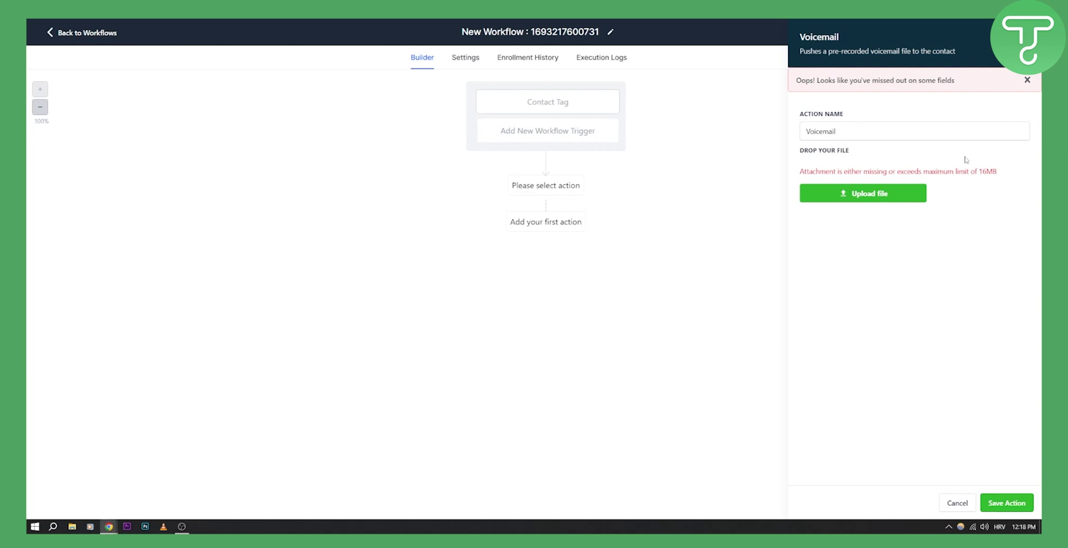
pyautogui.click(746, 238)
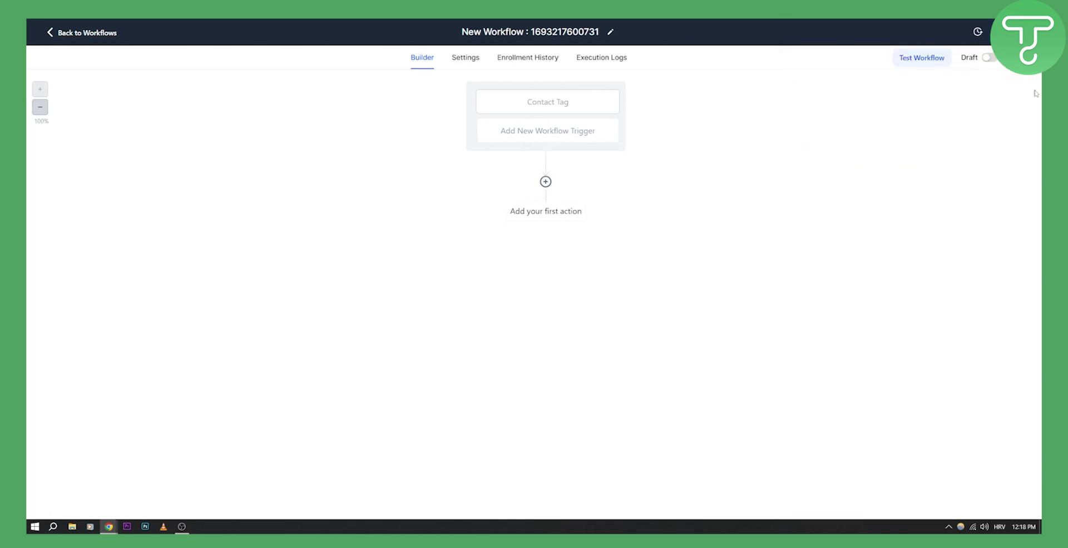
# Leave the unsaved workflow, attempt the Add Tag bulk action on contacts, and dismiss the select-contacts notice.
pyautogui.click(55, 33)
pyautogui.click(637, 300)
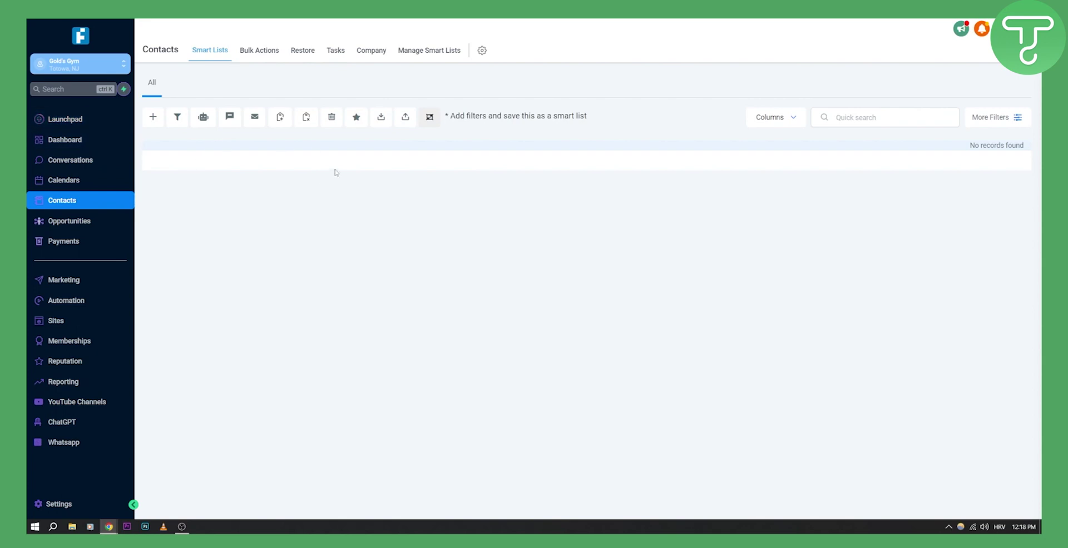
pyautogui.click(281, 120)
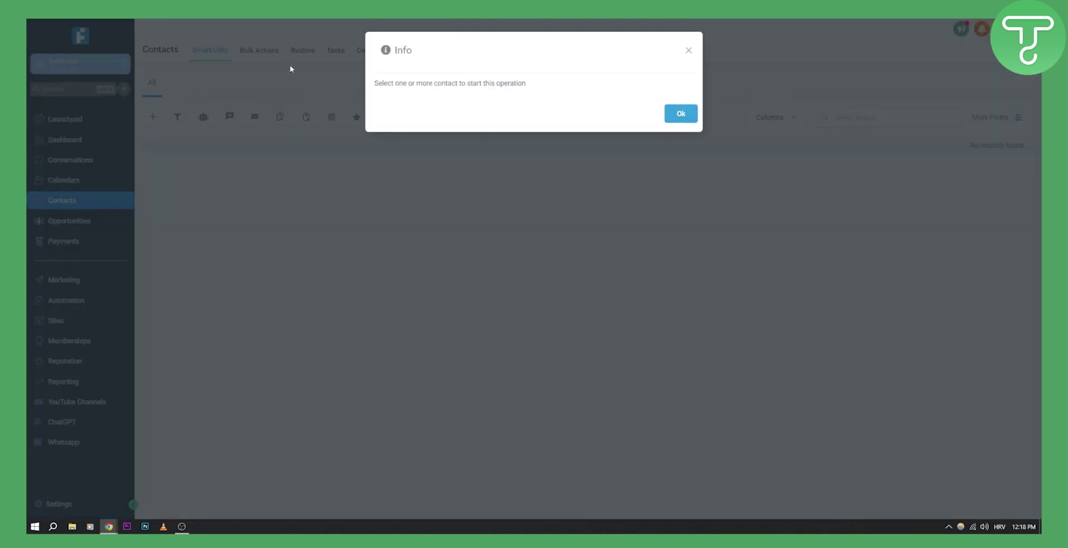
pyautogui.click(681, 112)
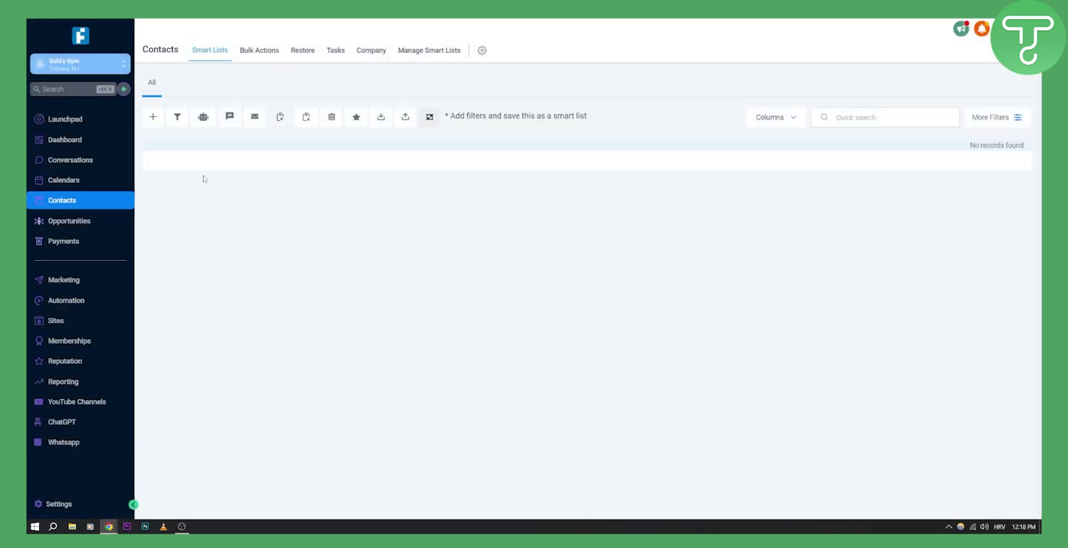
pyautogui.click(281, 117)
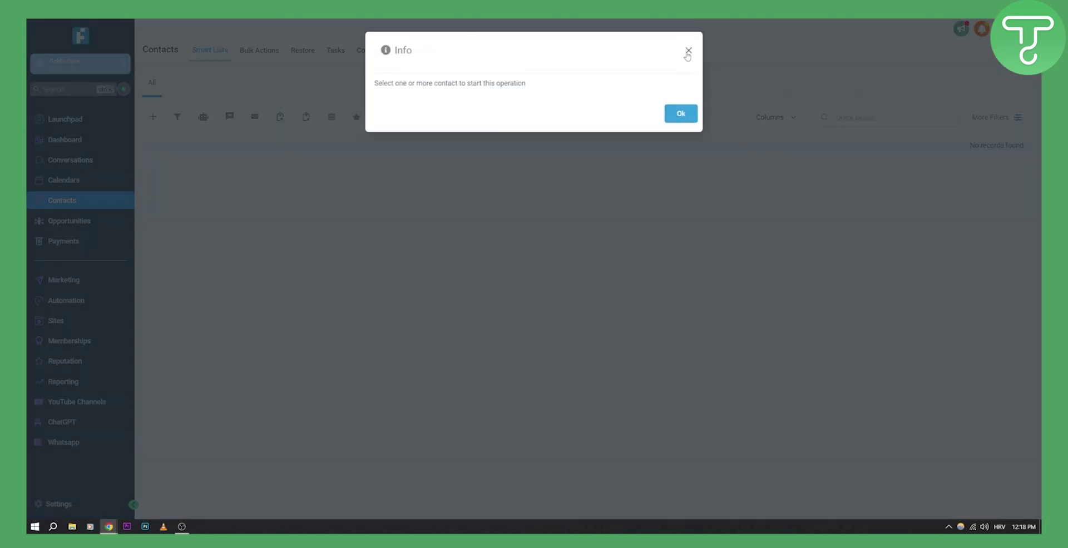
pyautogui.click(687, 50)
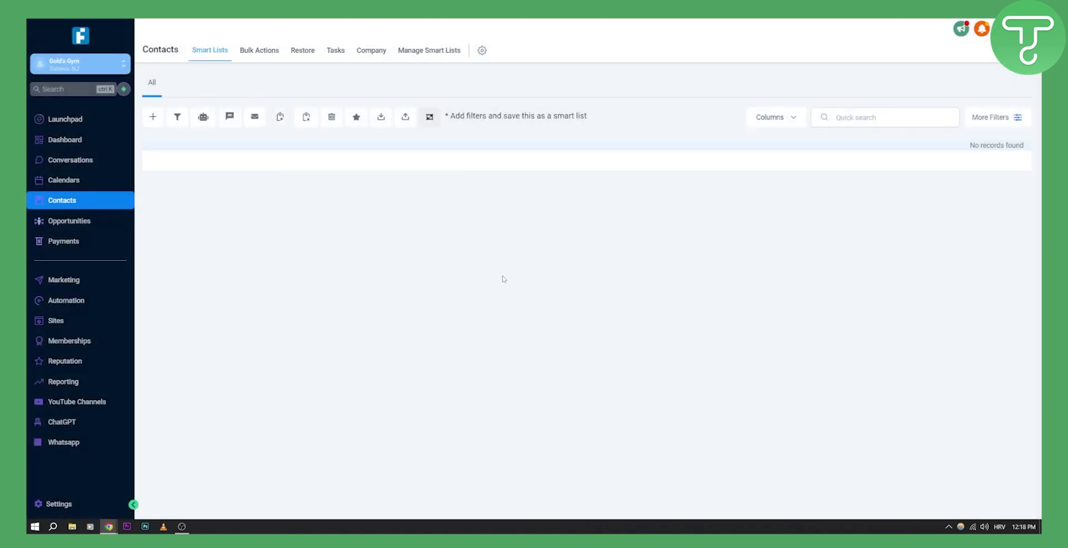